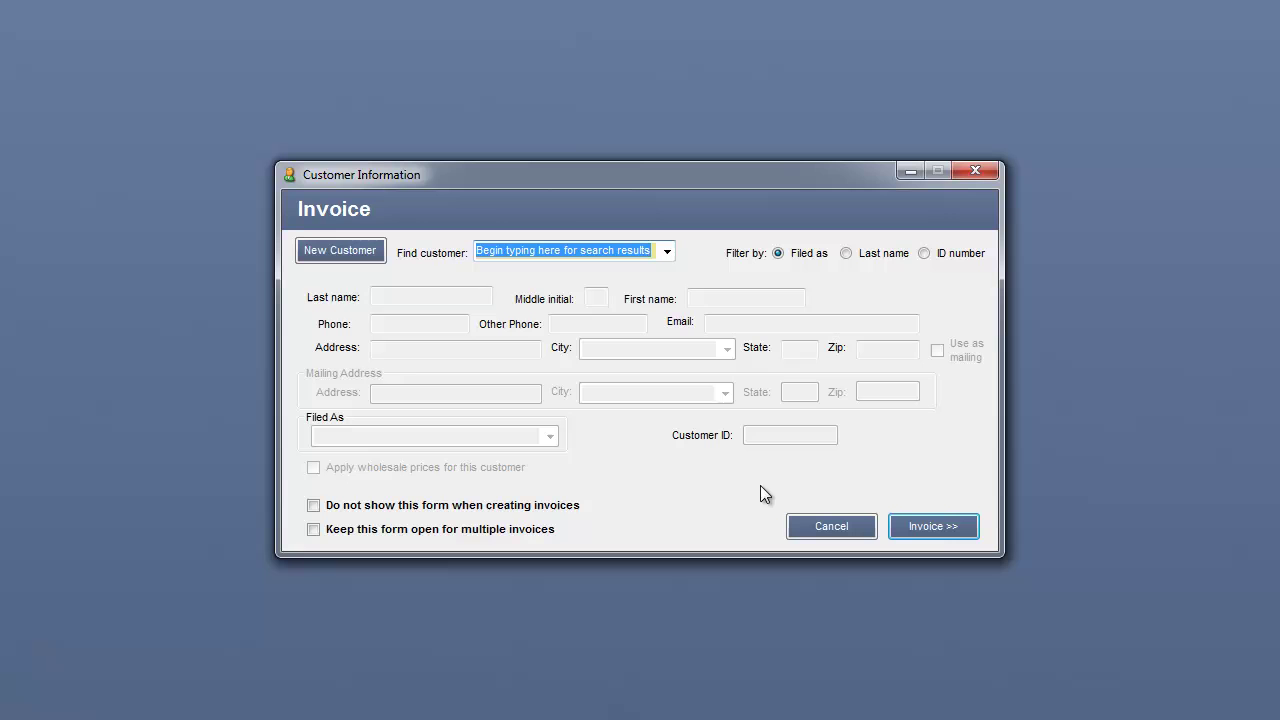
# Step: Start a new invoice with no customer and add the DLINK DIR 625 new-in-box router from a 'dl' search
pyautogui.click(936, 529)
pyautogui.click(648, 437)
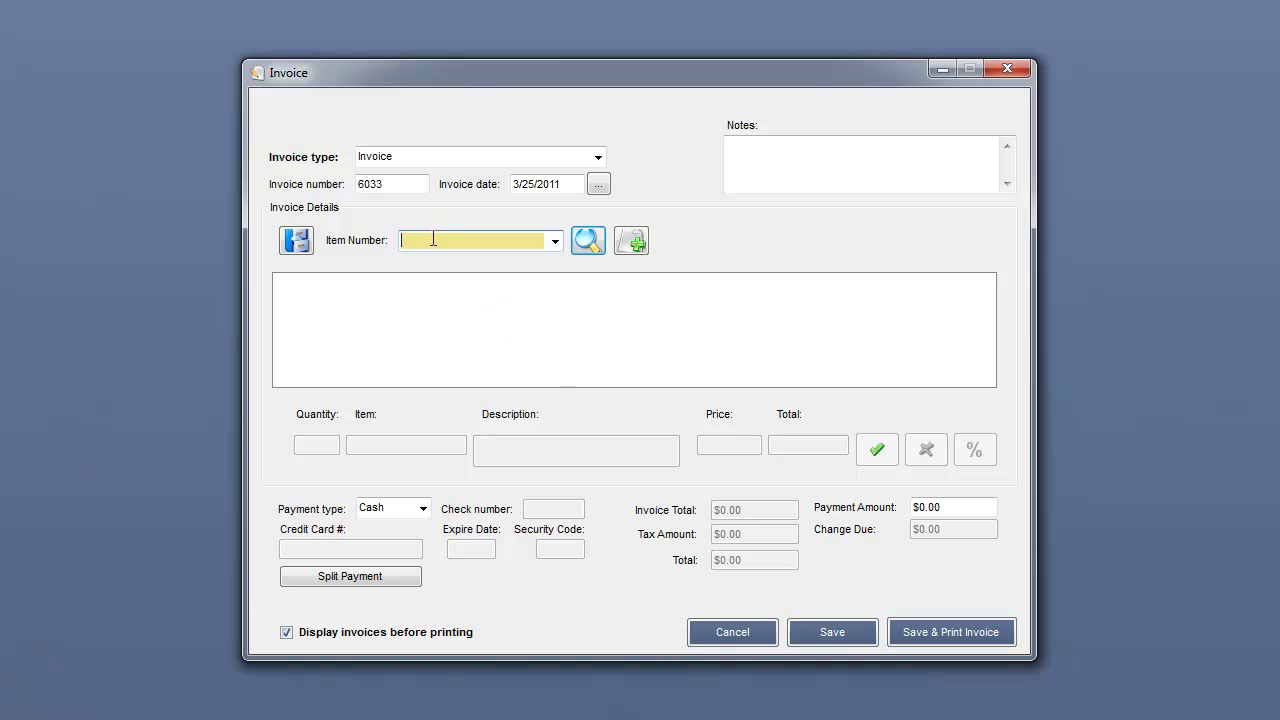
pyautogui.click(295, 250)
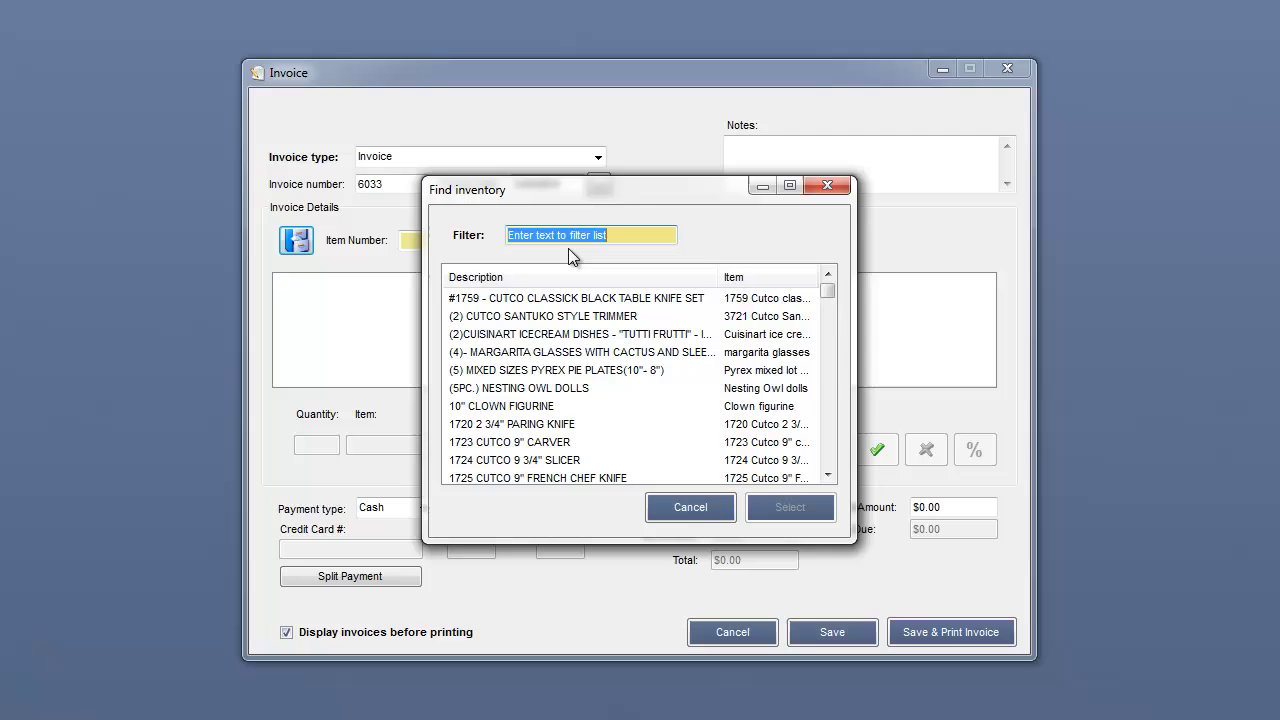
pyautogui.write('dli')
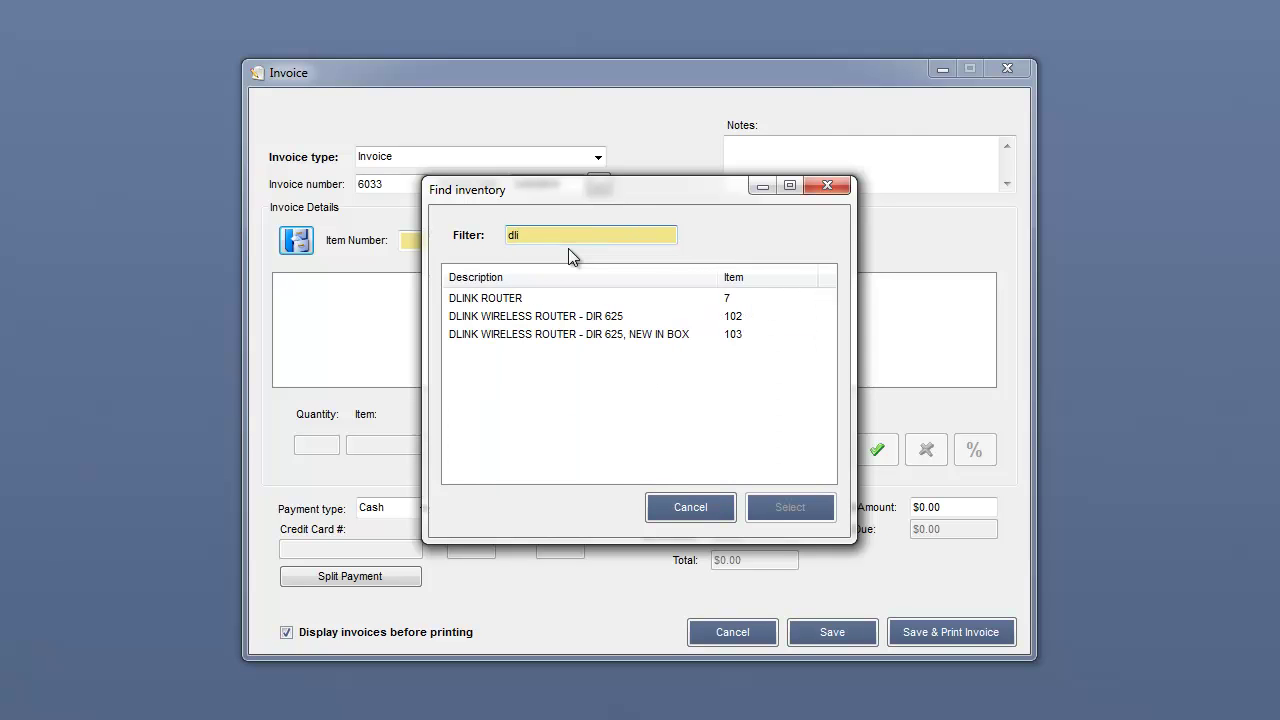
pyautogui.doubleClick(534, 337)
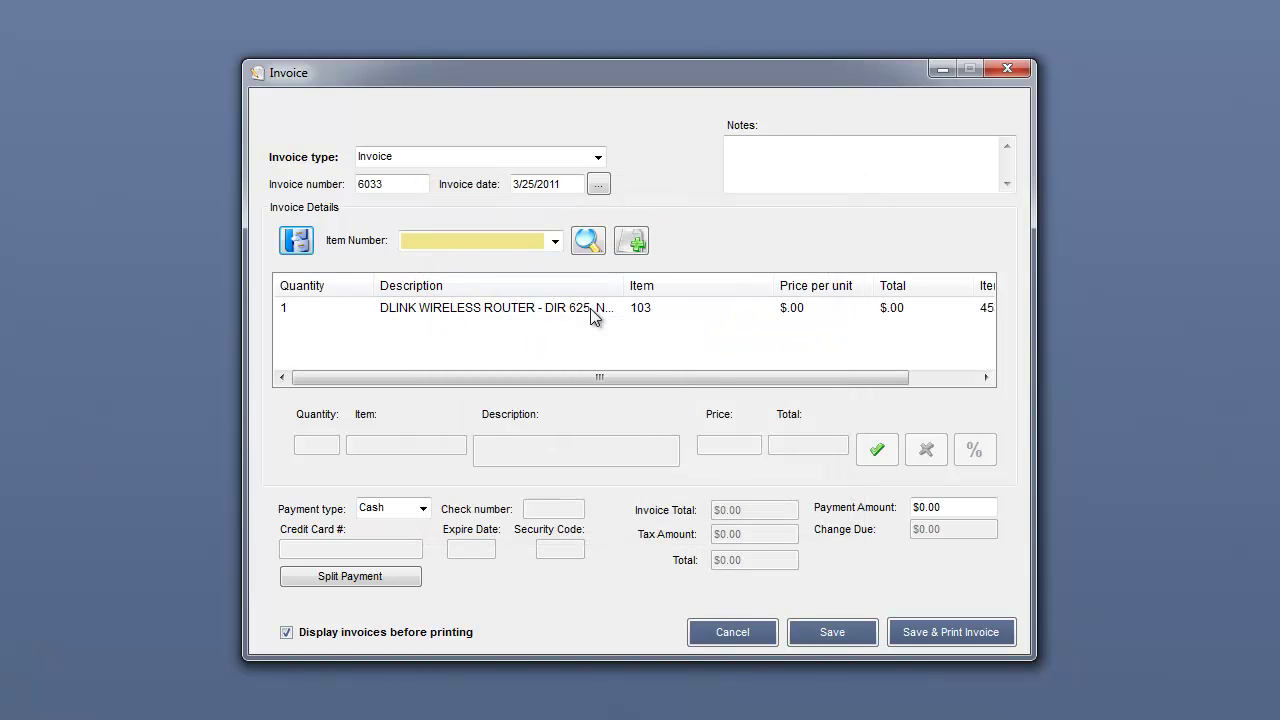
# Step: Set the router line's price to $60.00 so the invoice totals $62.70
pyautogui.click(593, 316)
pyautogui.click(731, 445)
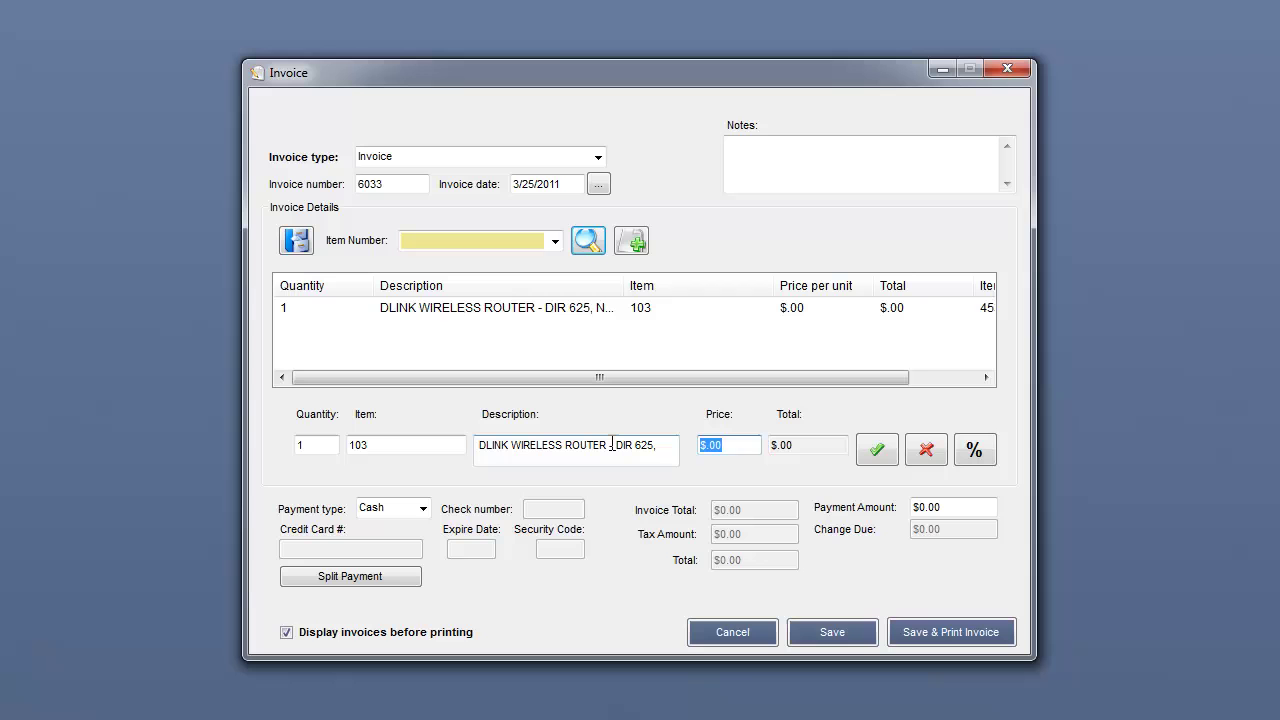
pyautogui.write('60.00')
pyautogui.press('Tab')
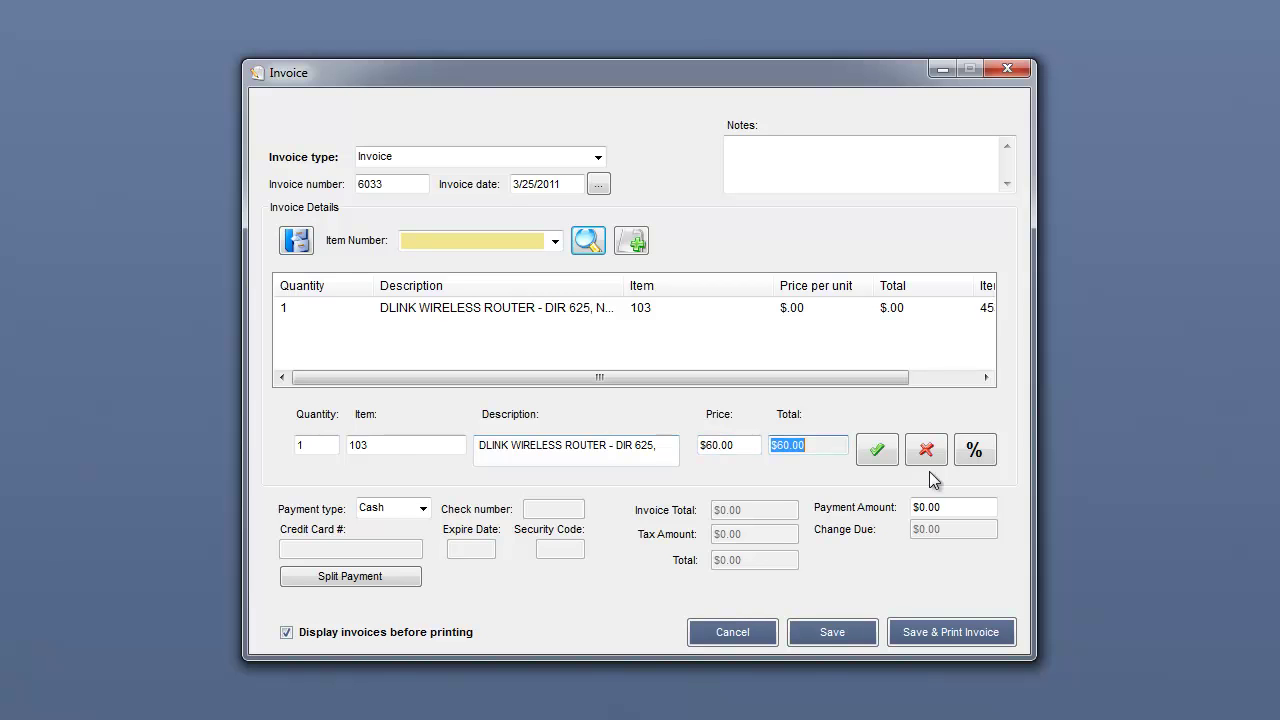
pyautogui.click(877, 452)
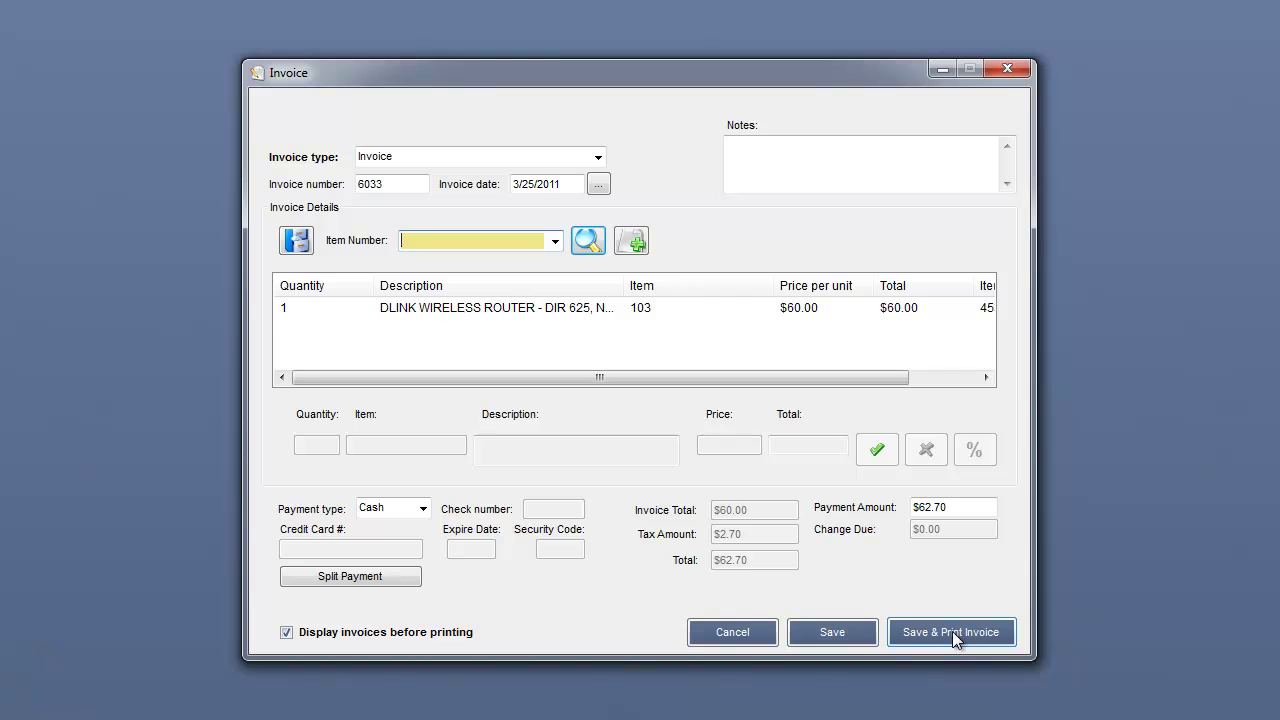
# Step: Save and print invoice 6033, then close the print preview
pyautogui.click(952, 632)
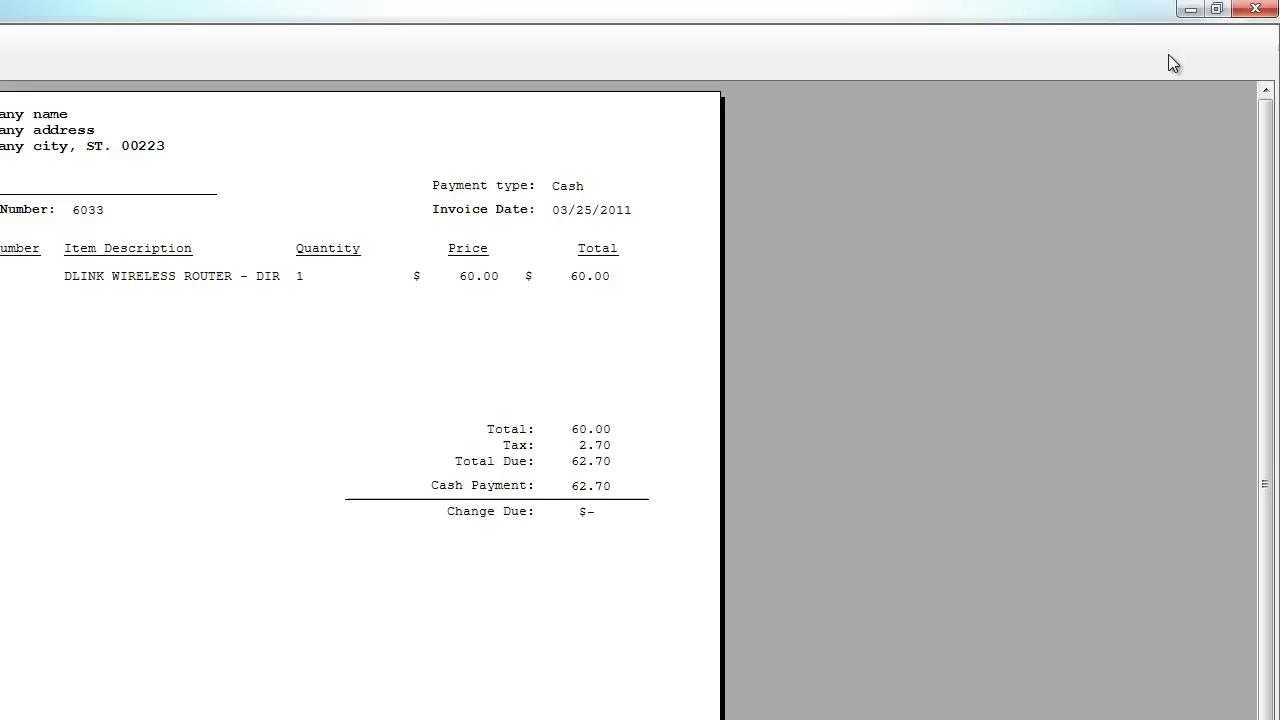
pyautogui.click(1256, 12)
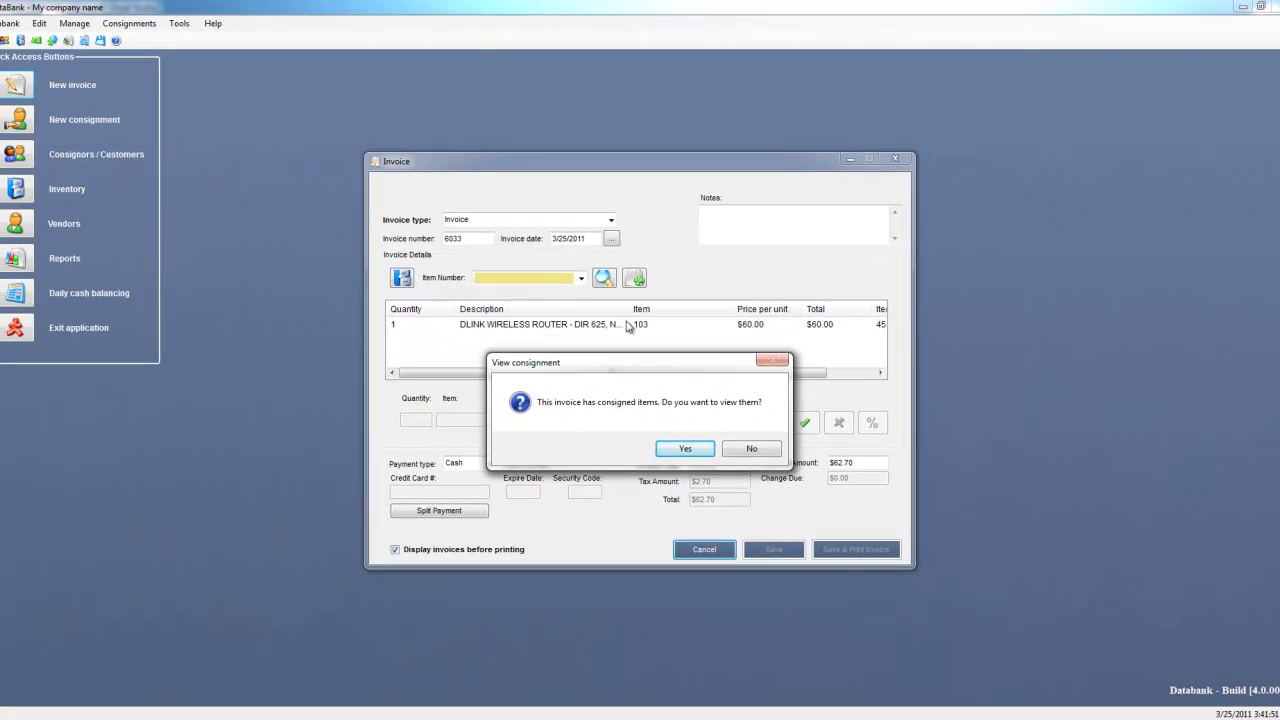
# Step: Accept the prompt to view consigned items, opening consignment 141 with router item 103
pyautogui.moveTo(642, 366); pyautogui.dragTo(634, 320)
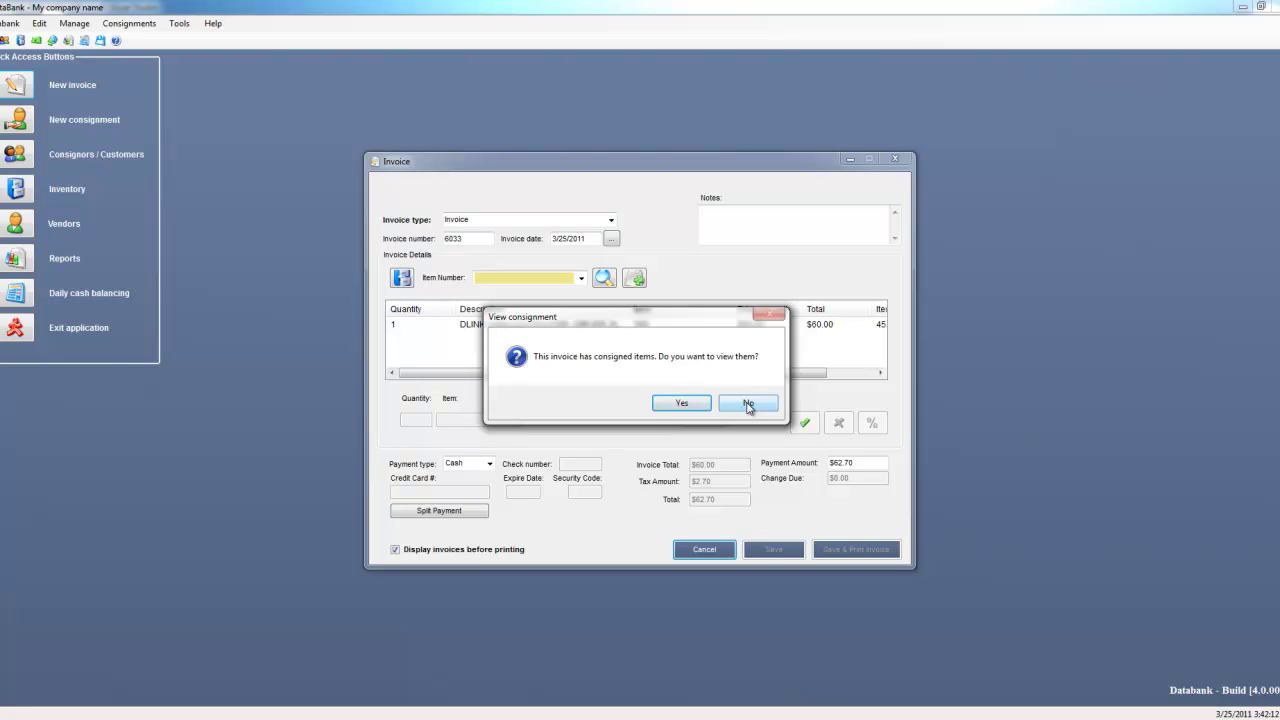
pyautogui.click(689, 405)
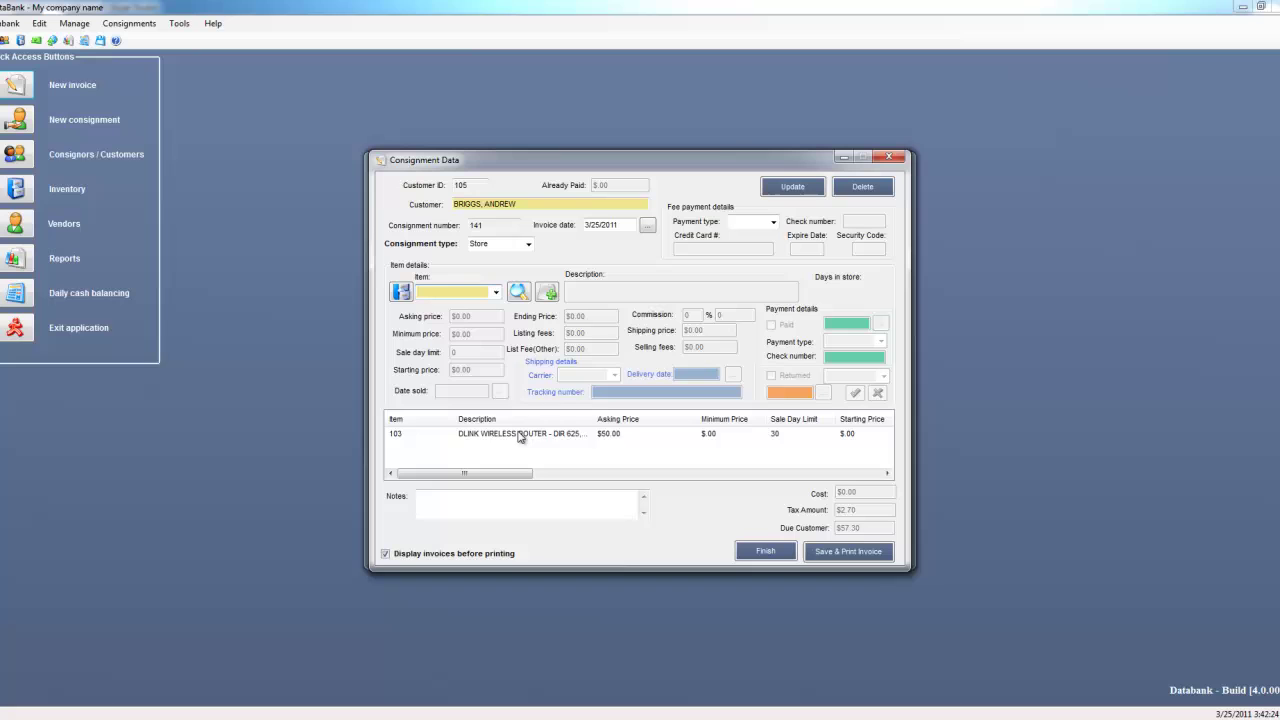
# Step: Give router item 103 a .25 commission and $8.00 selling fee, leaving $34.30 due
pyautogui.click(561, 438)
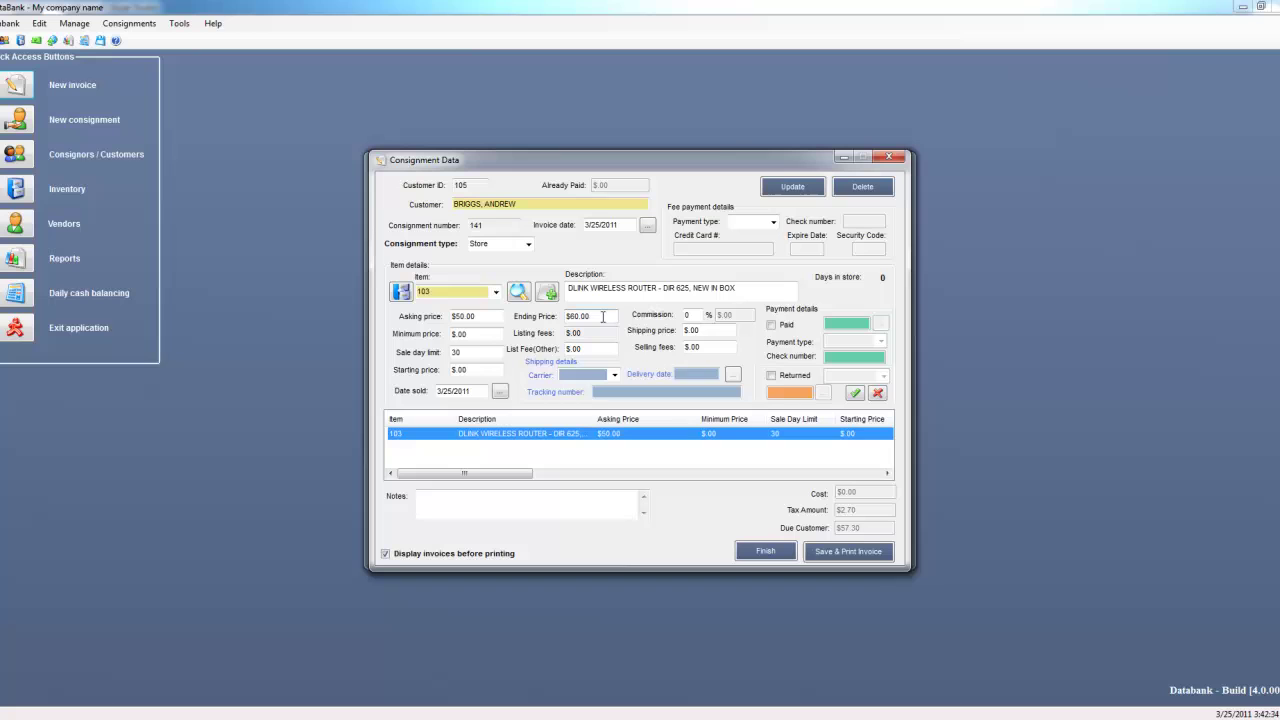
pyautogui.click(690, 315)
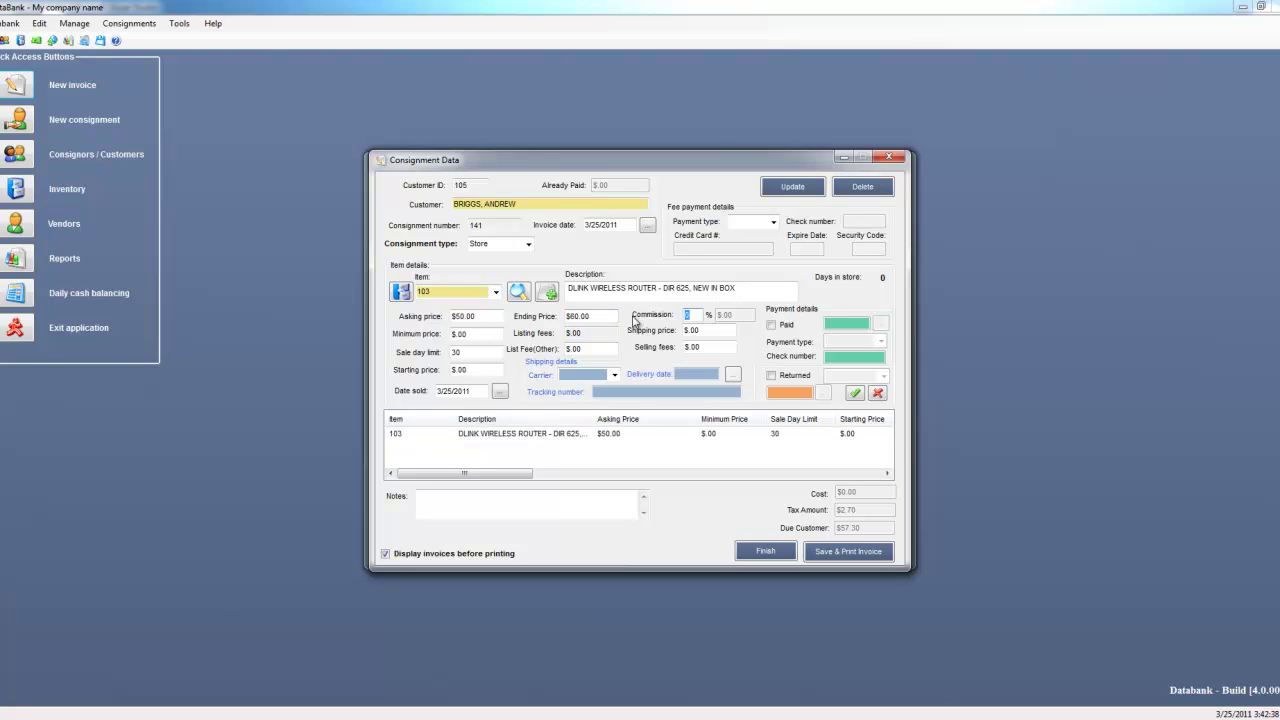
pyautogui.write('.25')
pyautogui.press('Tab')
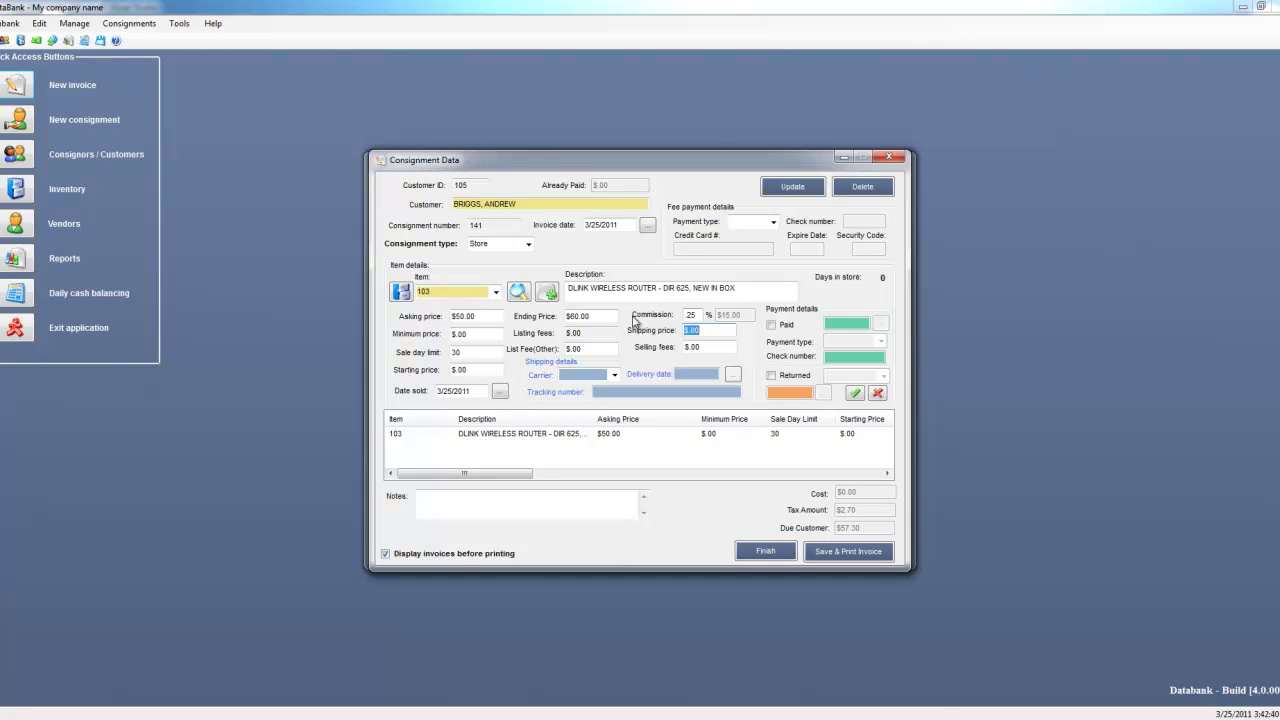
pyautogui.click(705, 347)
pyautogui.press('Tab')
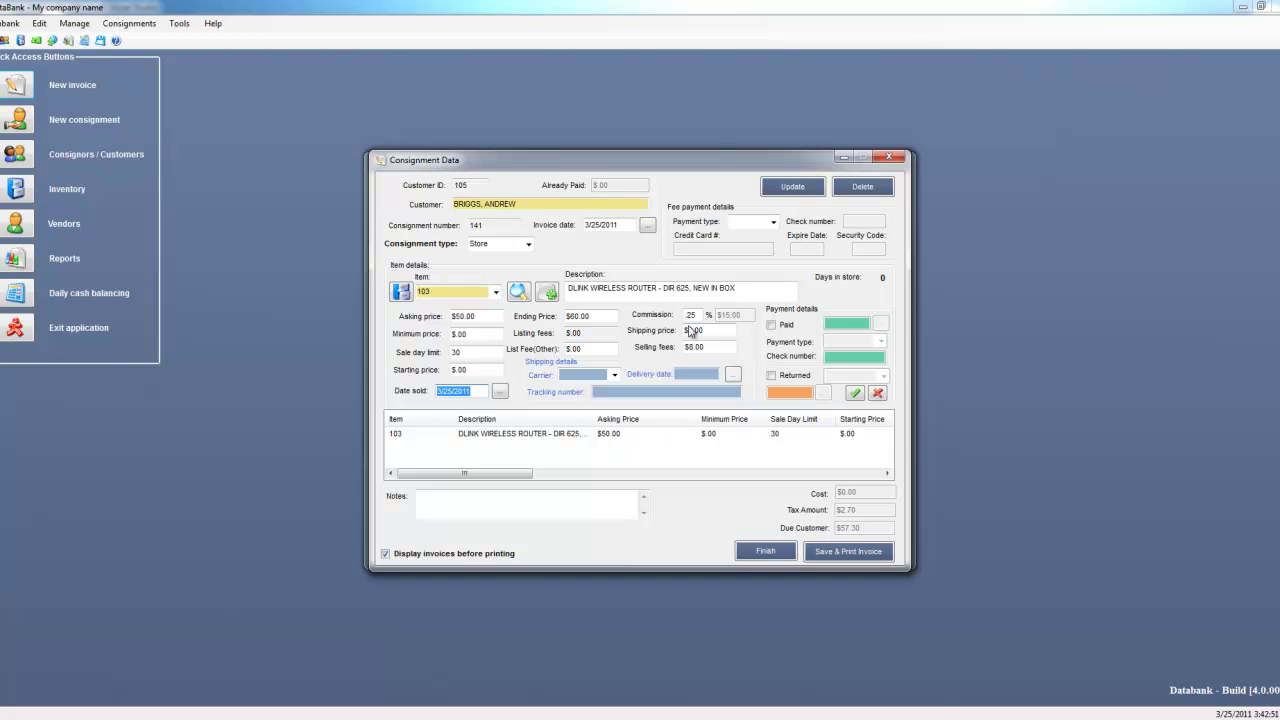
pyautogui.click(856, 394)
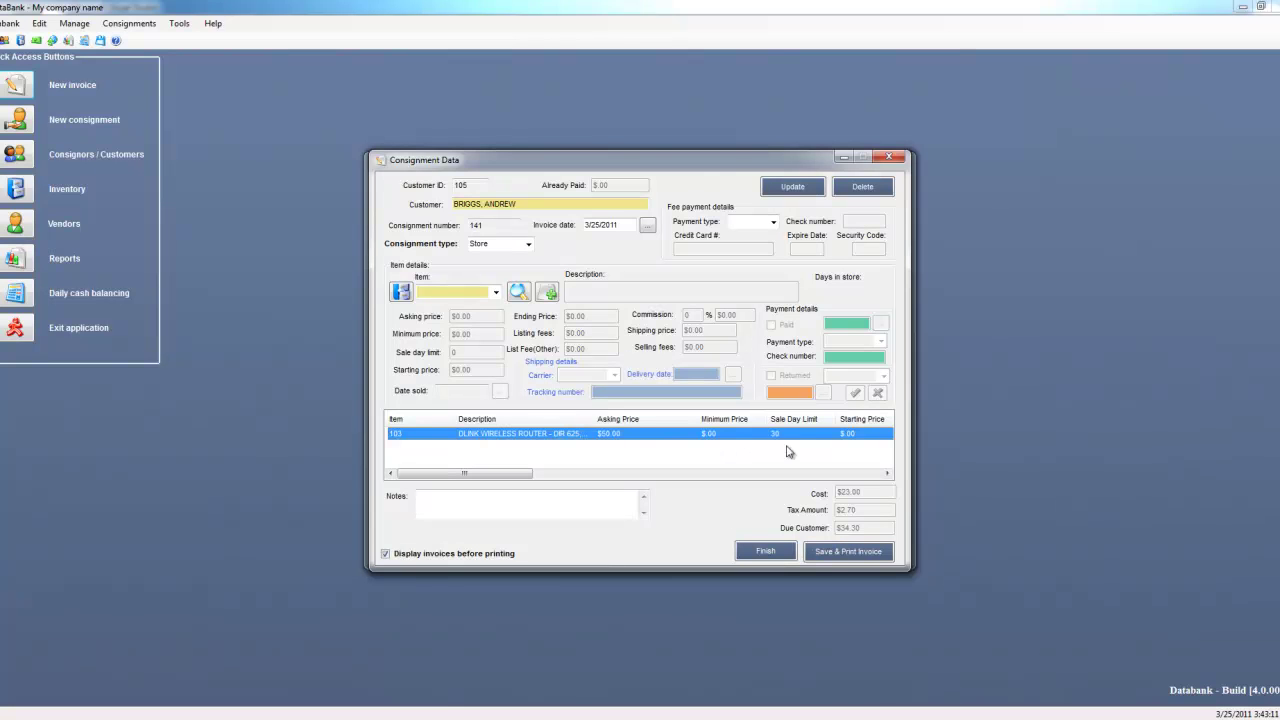
# Step: Save consignment 141, print its Consignment Checkout report, and close the report
pyautogui.click(852, 551)
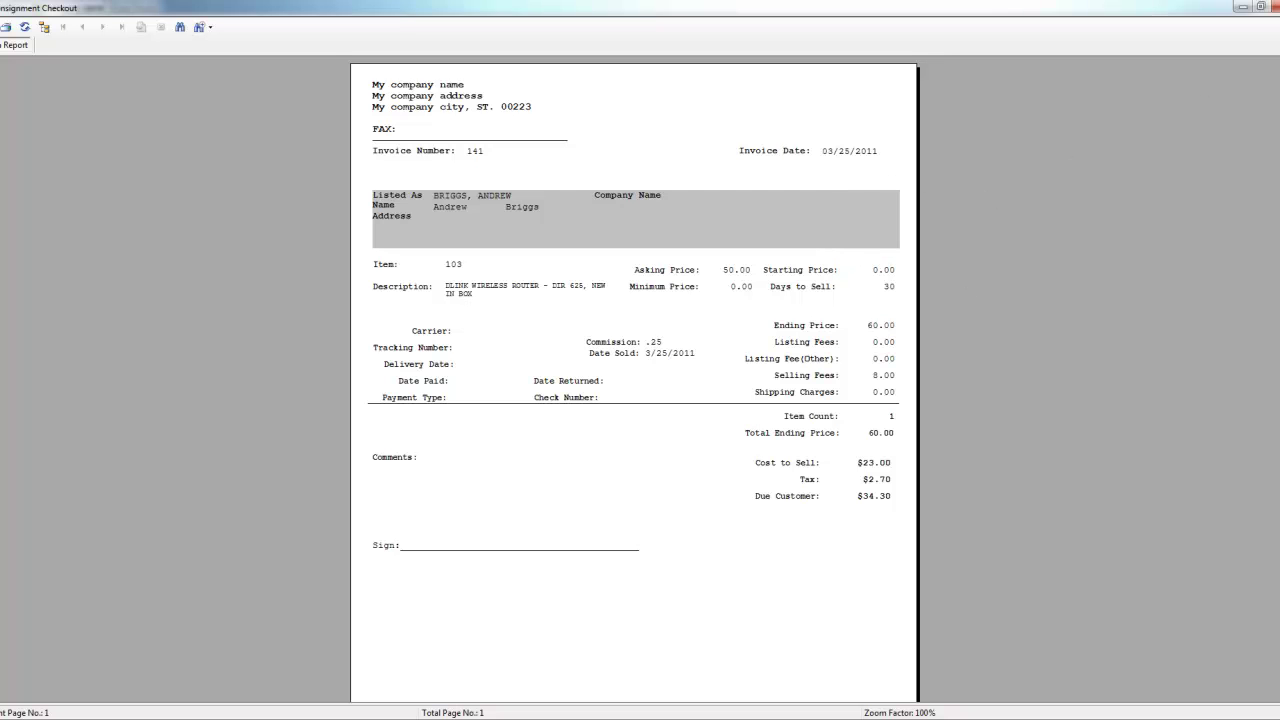
pyautogui.click(1274, 6)
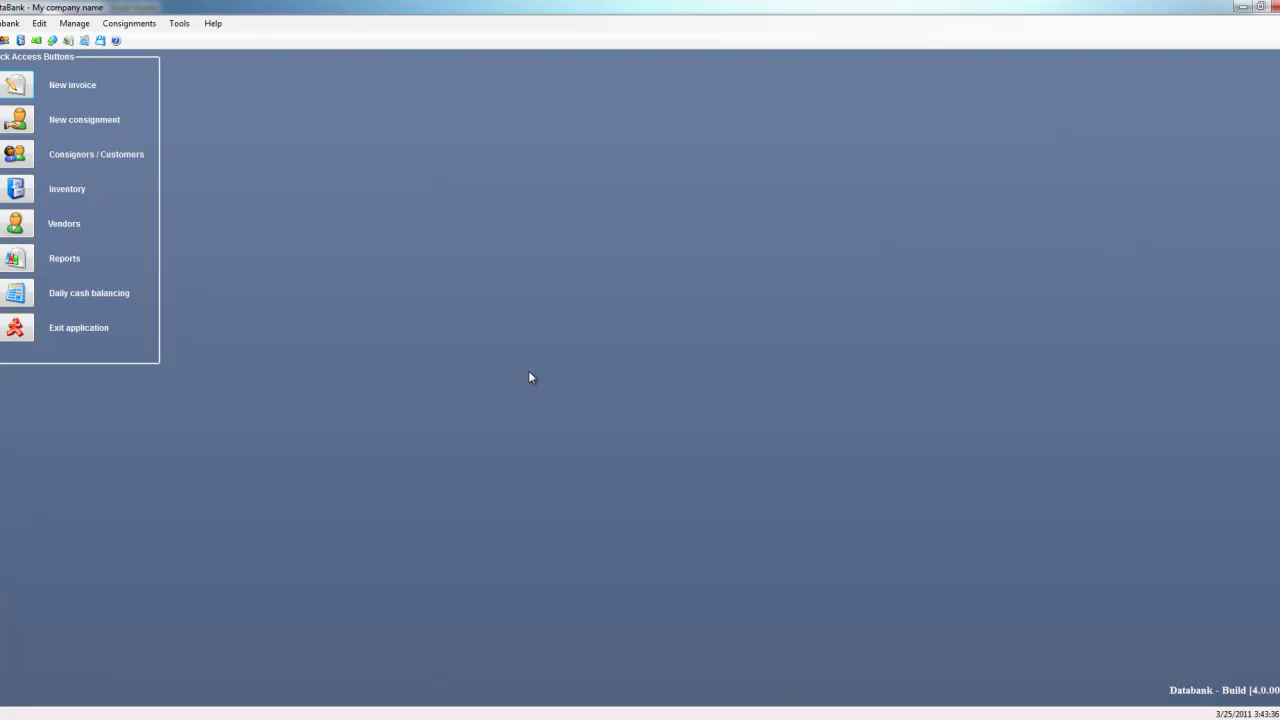
# Step: Open consignment 141 from Waiting For Payment, sorted newest first by Enter Date
pyautogui.click(130, 24)
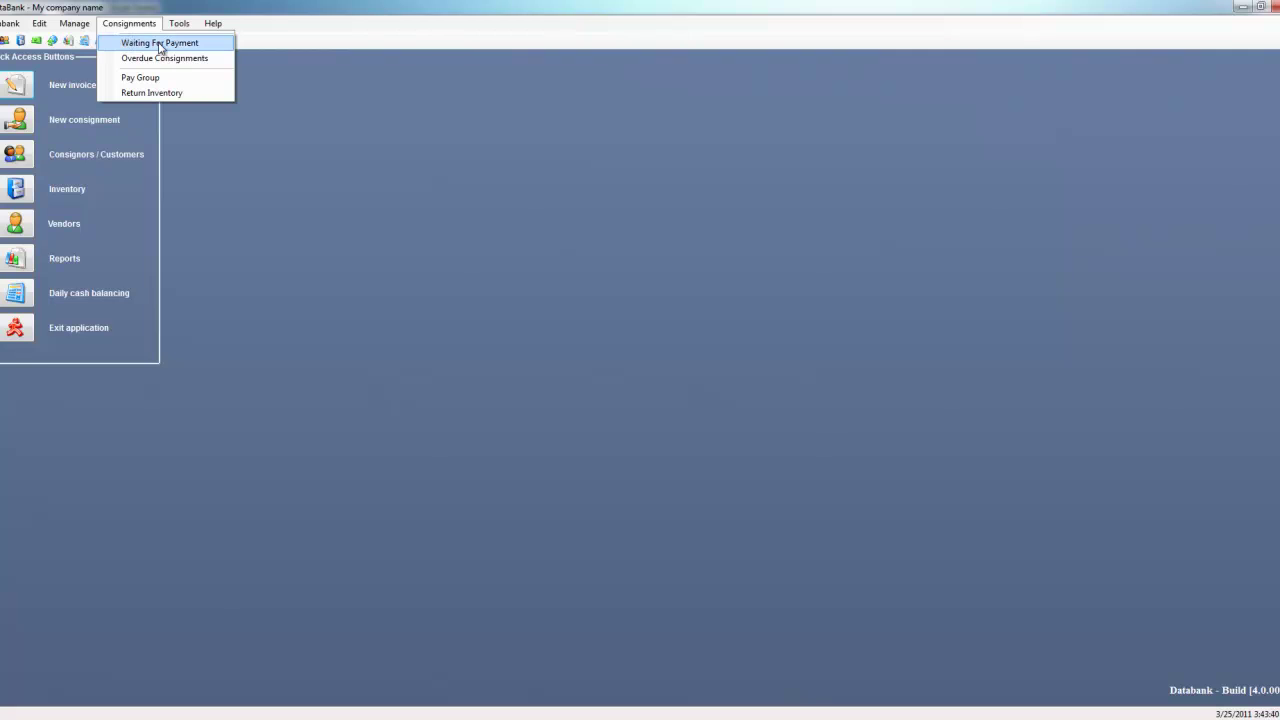
pyautogui.click(160, 44)
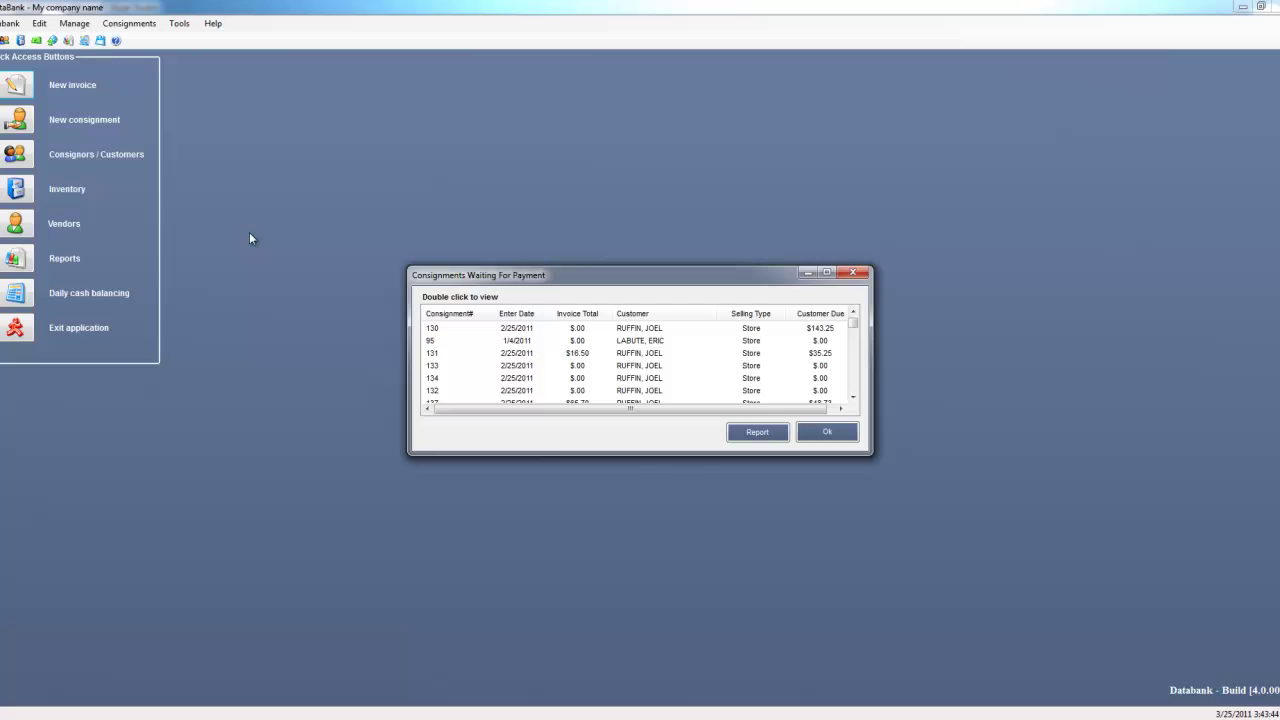
pyautogui.click(525, 314)
pyautogui.click(526, 314)
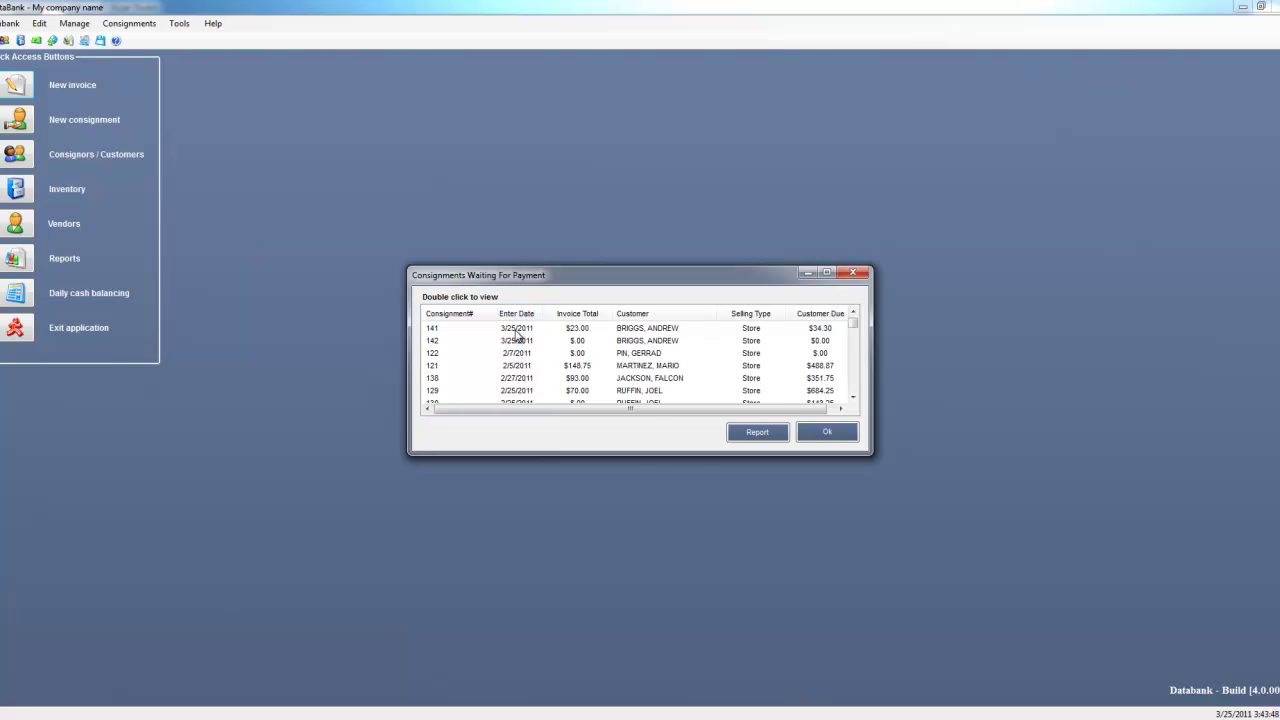
pyautogui.doubleClick(518, 330)
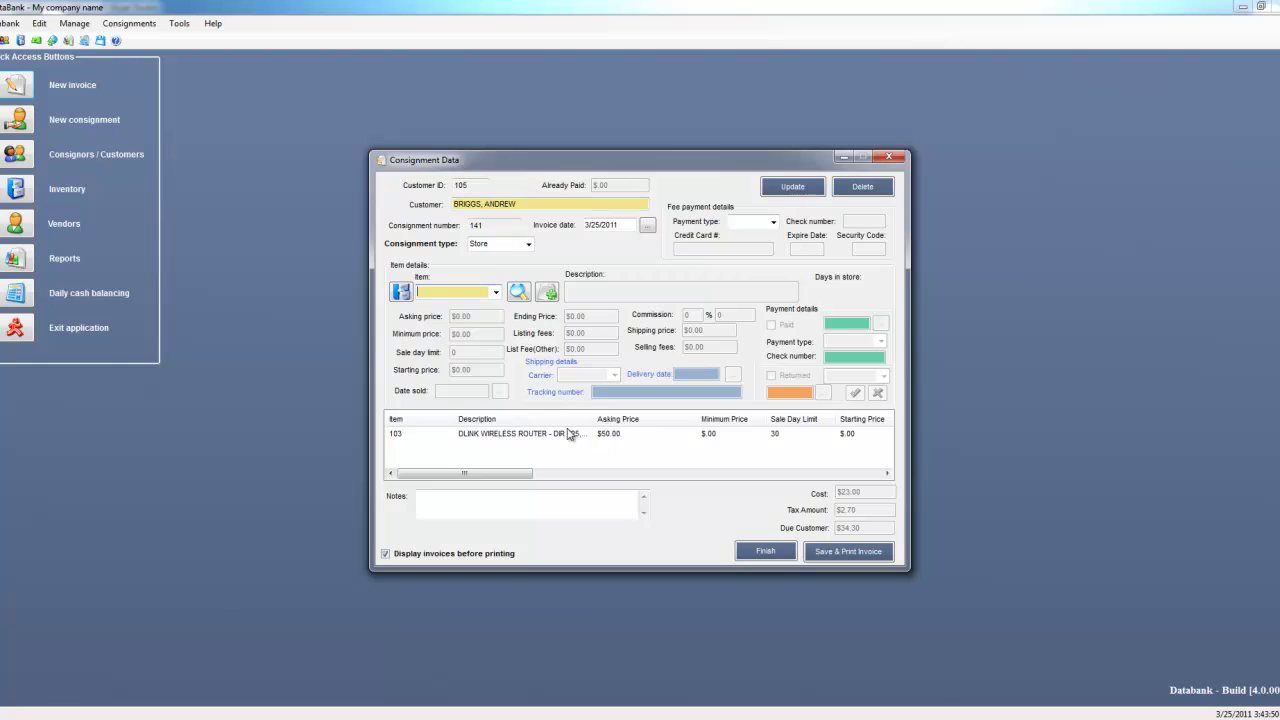
# Step: Mark router item 103 as paid on 3/25/2011 with payment type Cash
pyautogui.click(567, 433)
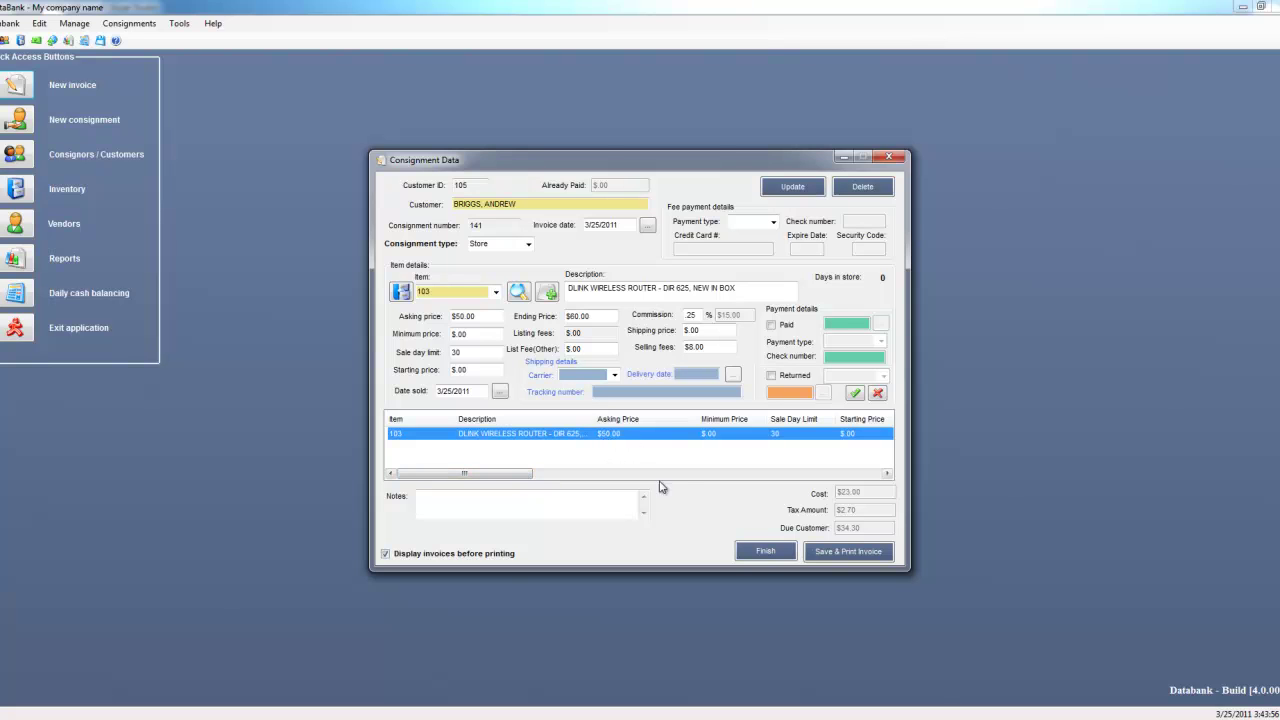
pyautogui.click(771, 325)
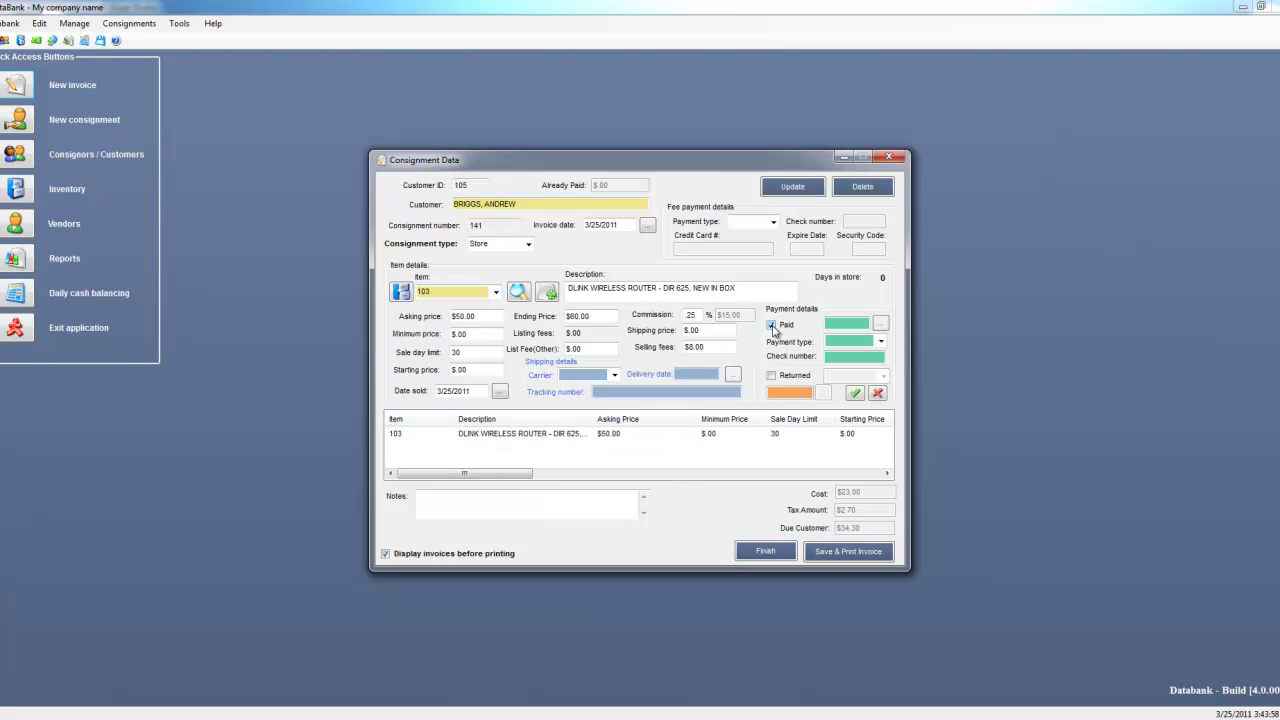
pyautogui.click(881, 324)
pyautogui.click(628, 269)
pyautogui.click(855, 341)
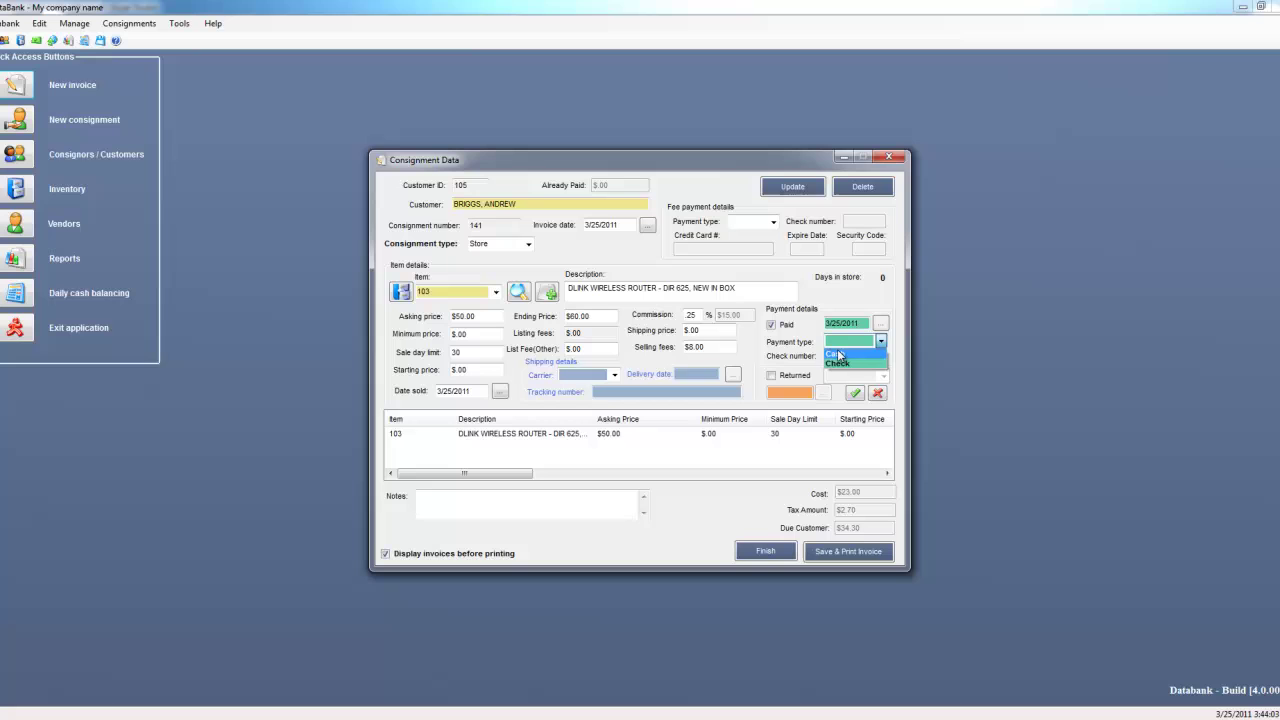
pyautogui.click(838, 354)
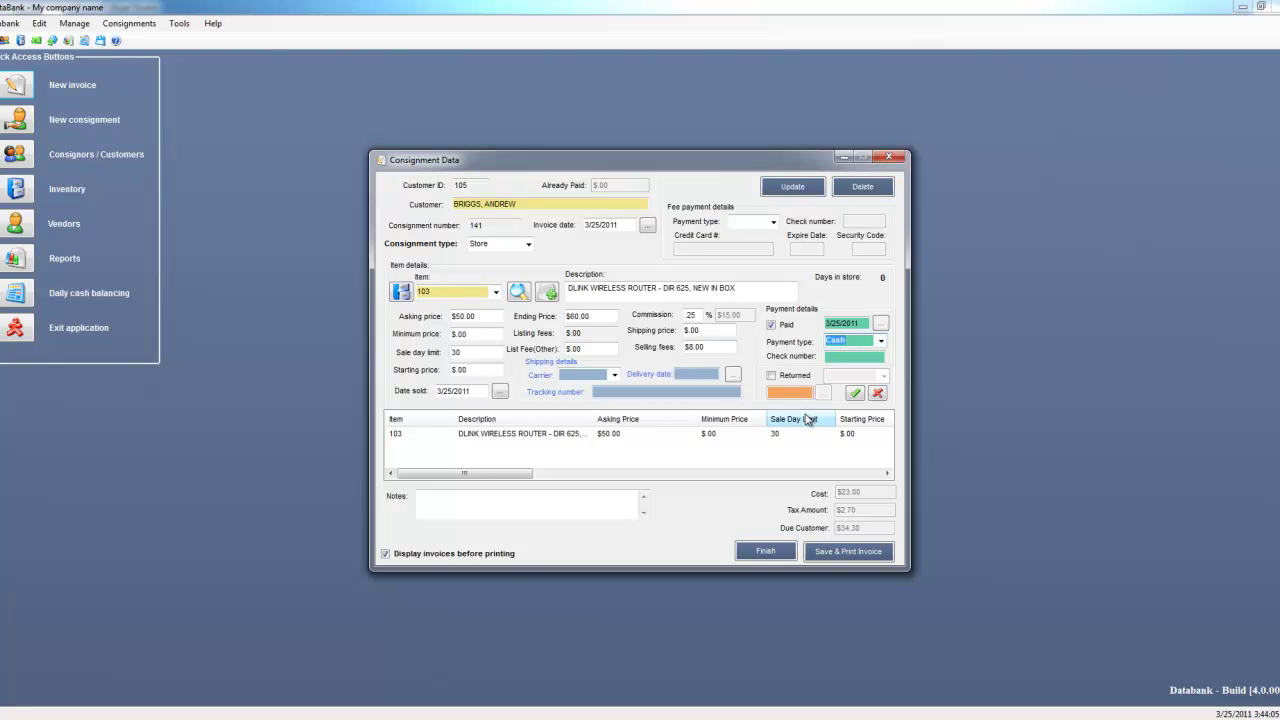
pyautogui.click(853, 395)
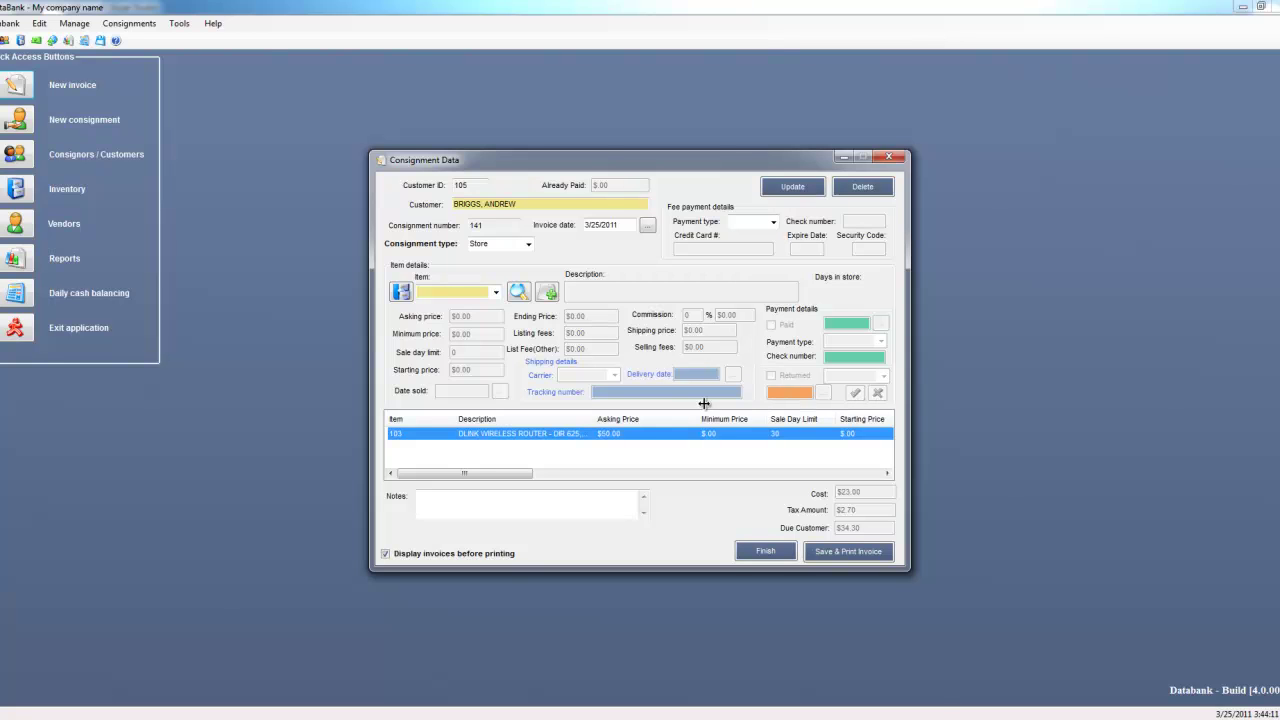
# Step: Save consignment 141, confirm it as paid, and print its checkout report
pyautogui.click(849, 557)
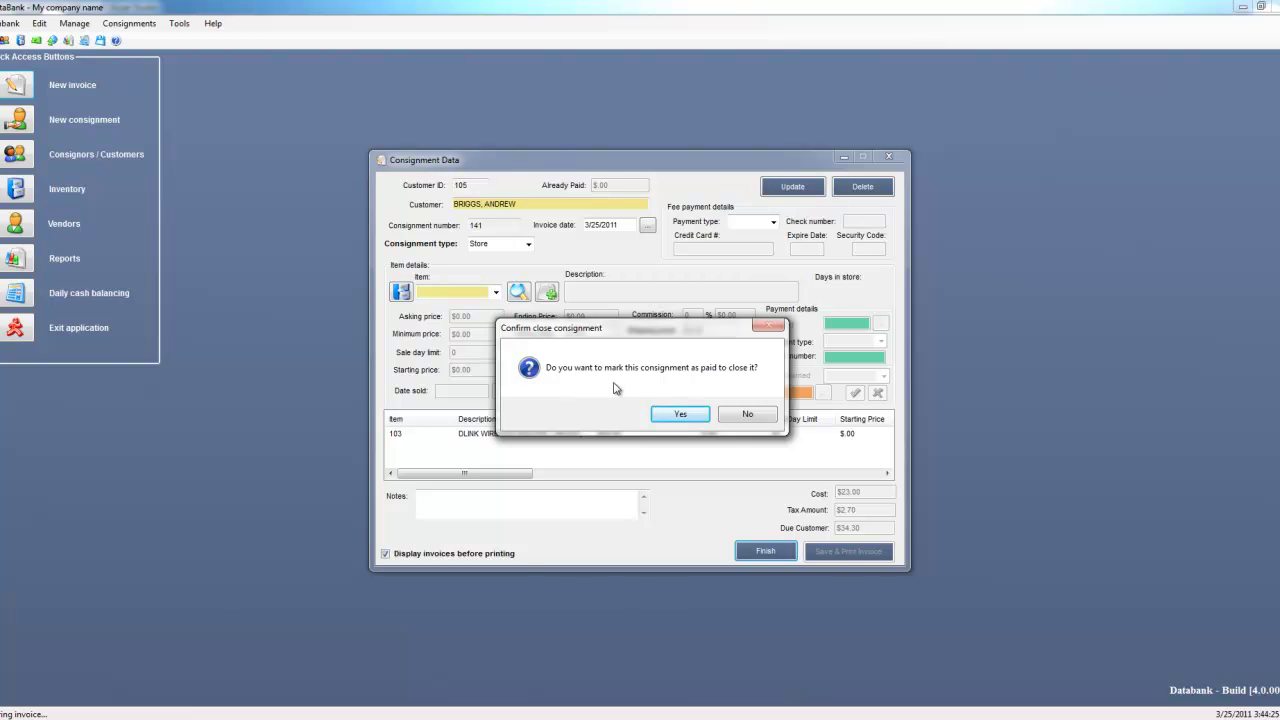
pyautogui.click(680, 414)
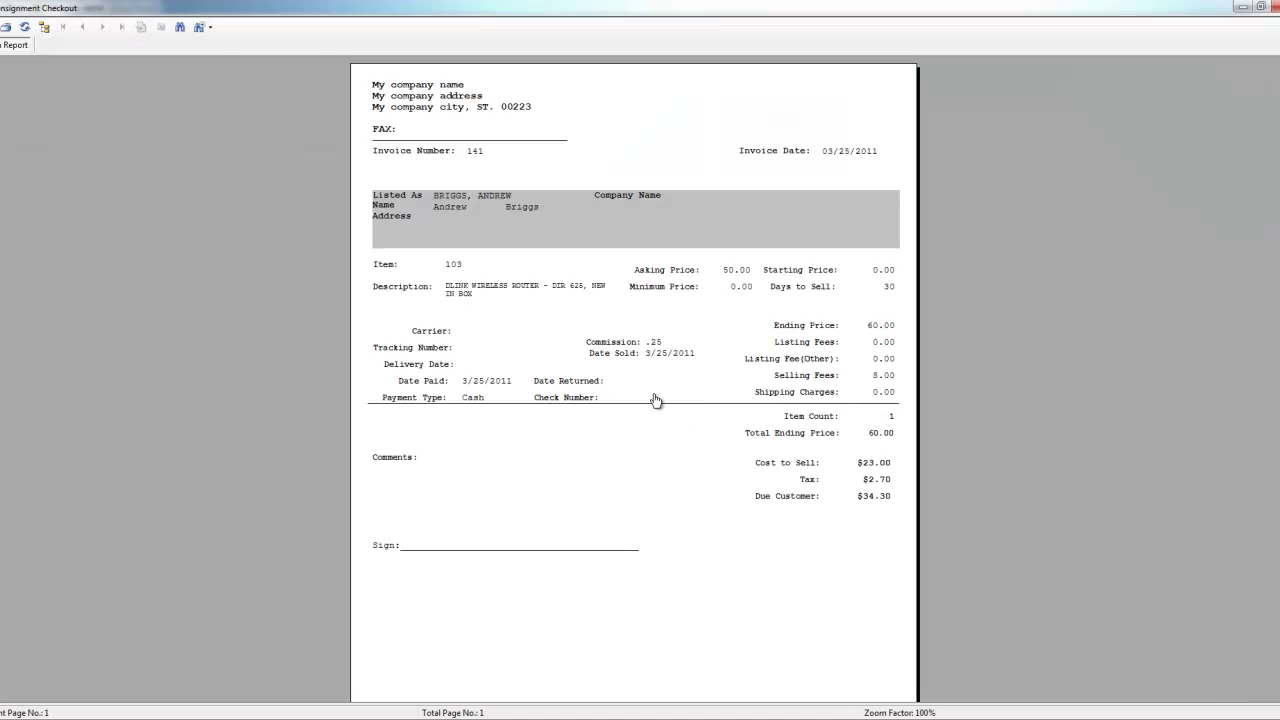